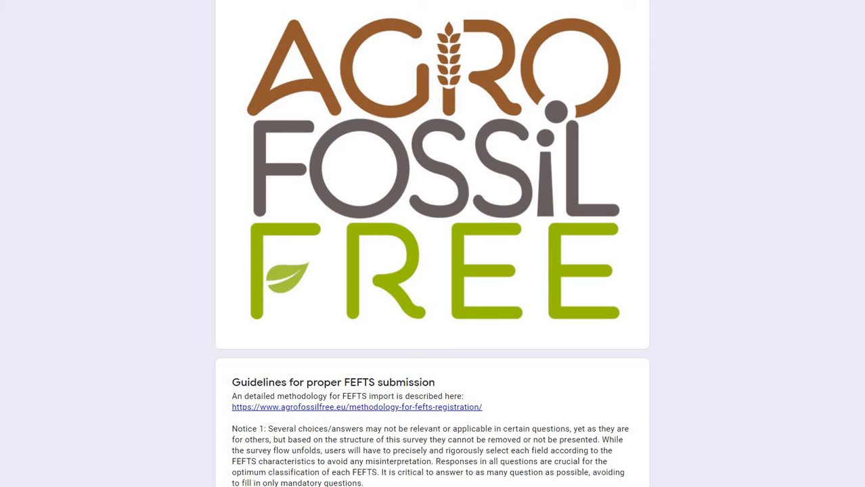
Step: Review the submission guidelines and registration answers with the Financing mechanism type, and continue to the form's next section
scroll(432, 244, "down", 2)
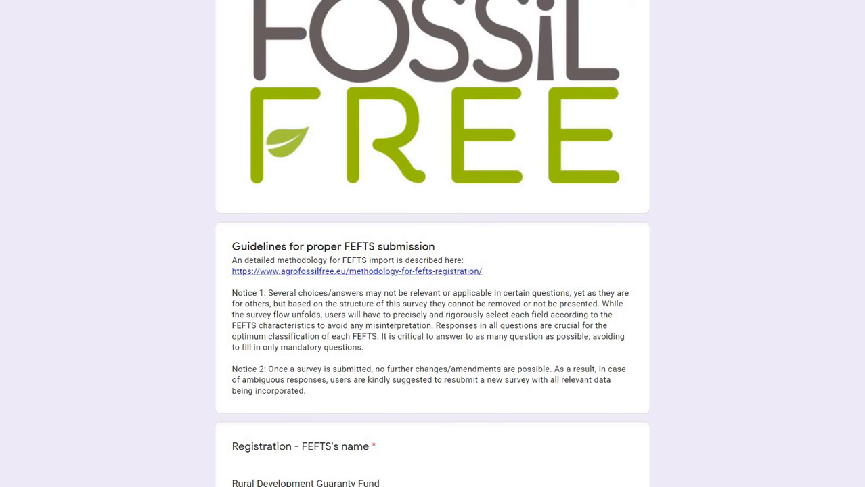
scroll(432, 271, "down", 3)
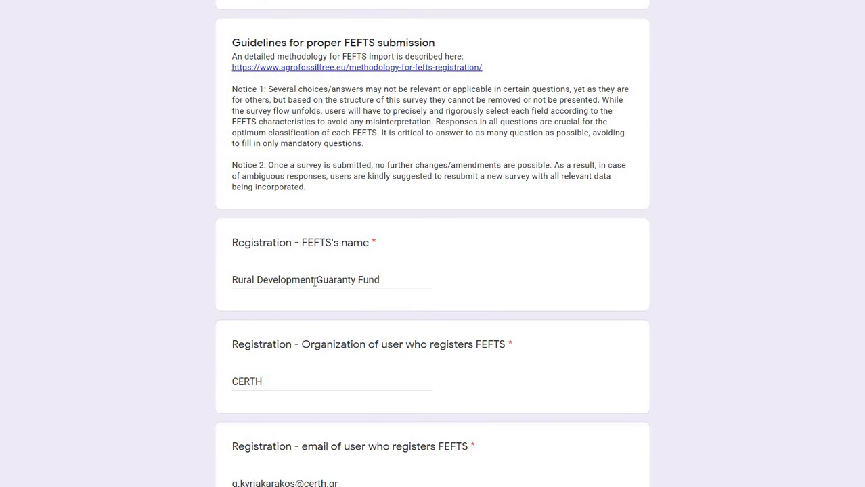
scroll(179, 260, "down", 1)
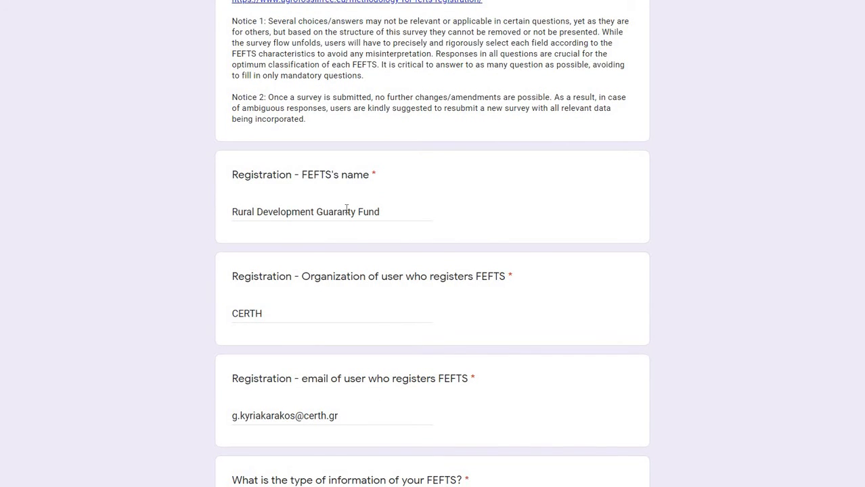
scroll(192, 271, "down", 1)
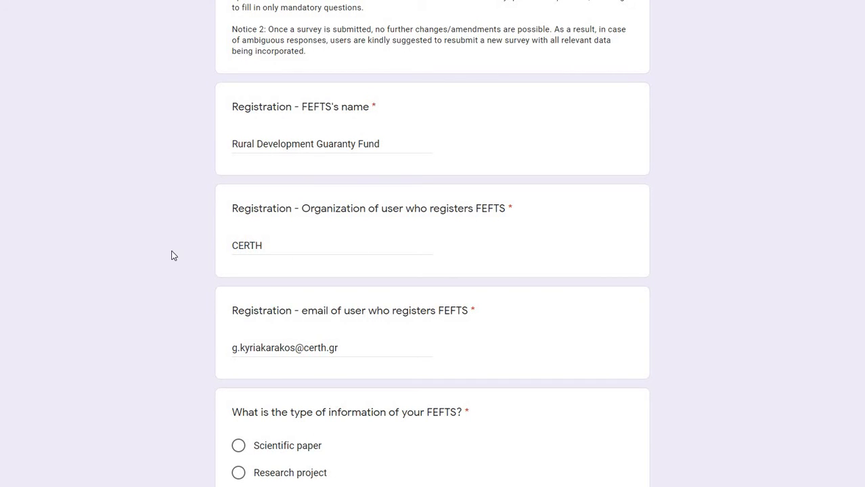
scroll(184, 270, "down", 1)
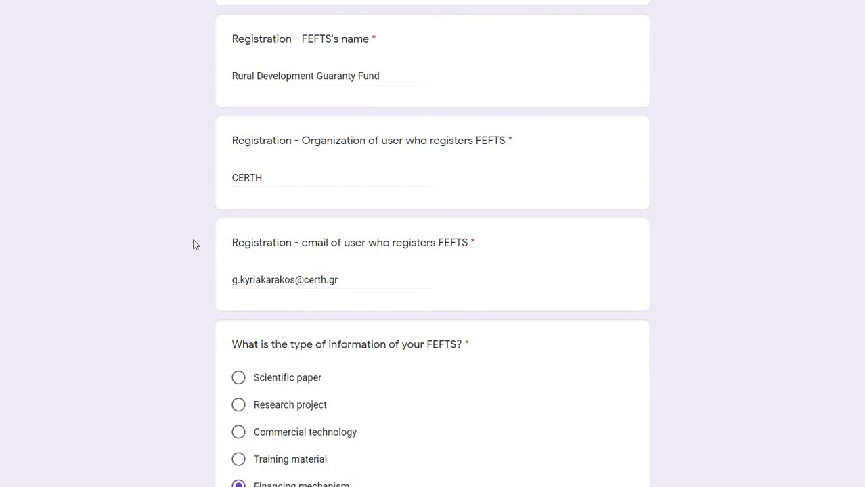
scroll(192, 243, "down", 2)
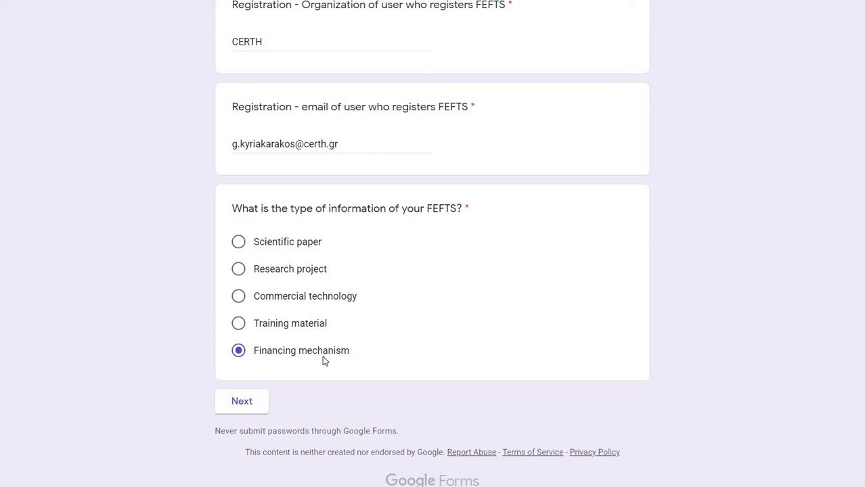
left_click(243, 403)
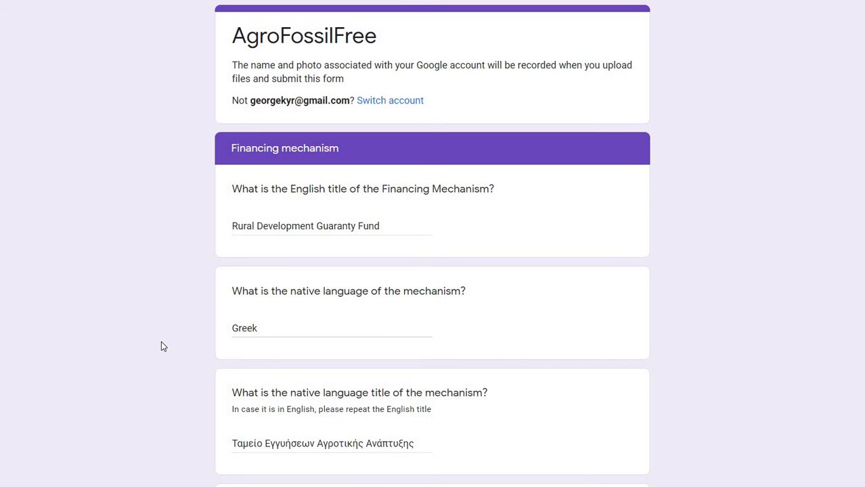
Step: Examine the financing mechanism's titles, native language, applicable countries, description and type of investment answers
scroll(163, 347, "down", 1)
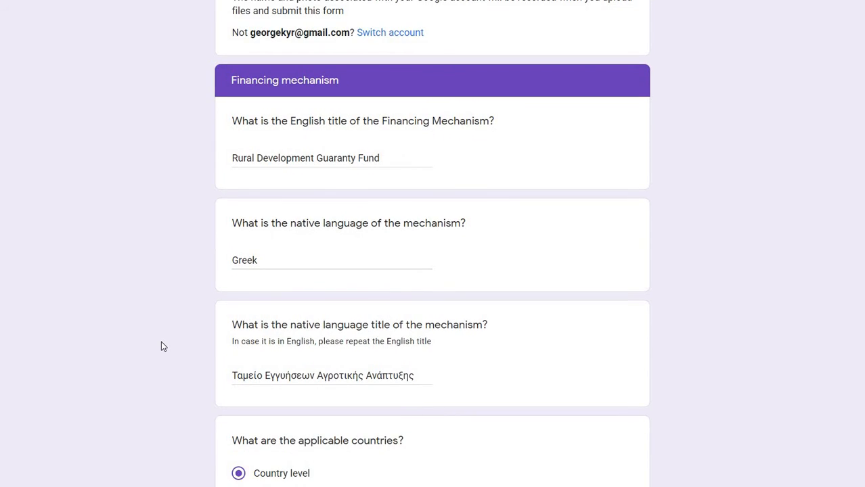
scroll(161, 347, "down", 1)
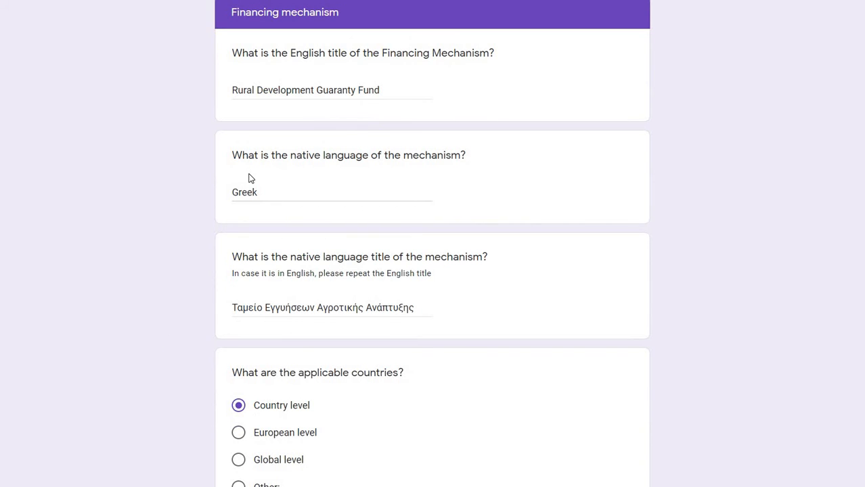
scroll(190, 257, "down", 1)
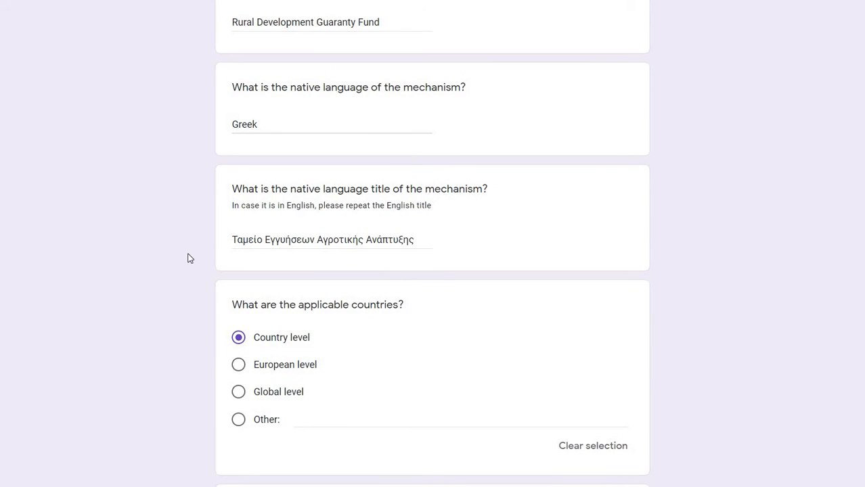
scroll(190, 259, "down", 2)
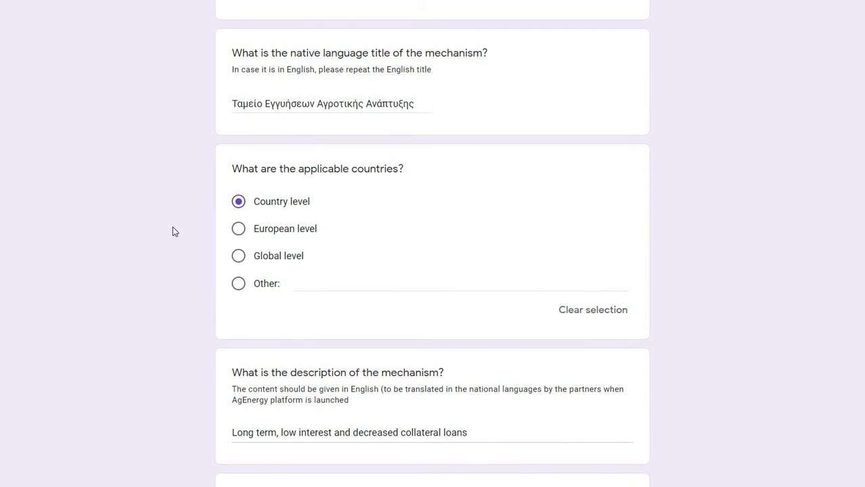
scroll(172, 233, "down", 1)
scroll(173, 233, "down", 3)
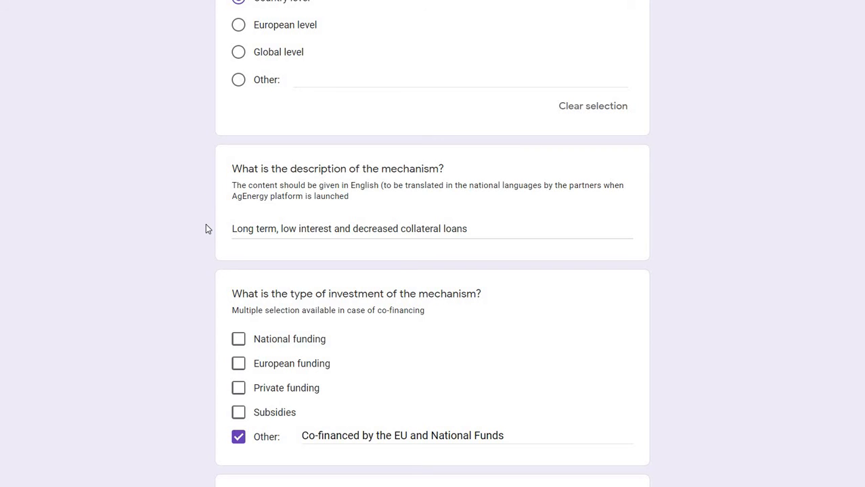
scroll(206, 224, "down", 2)
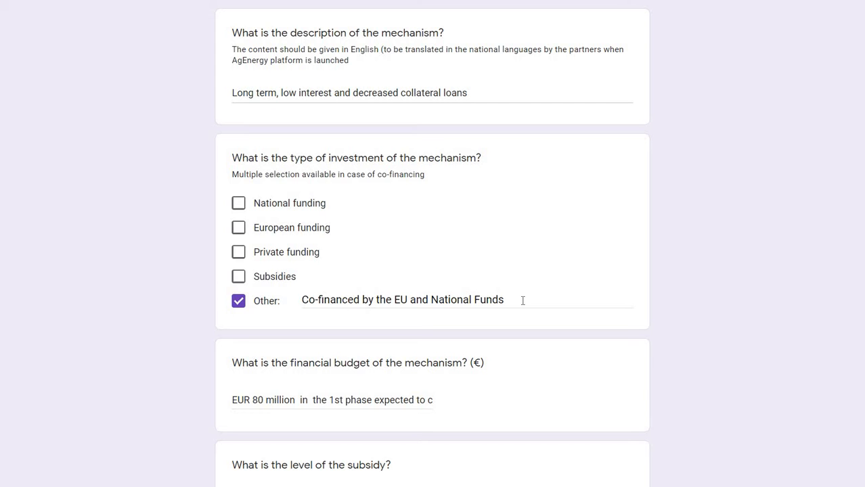
scroll(519, 299, "down", 2)
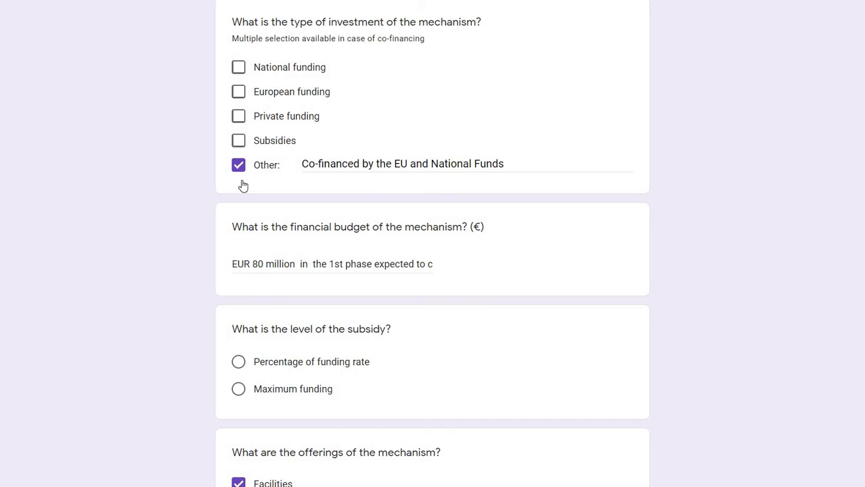
Step: Add National funding, European funding and Private funding to the mechanism's types of investment
left_click(239, 70)
left_click(268, 93)
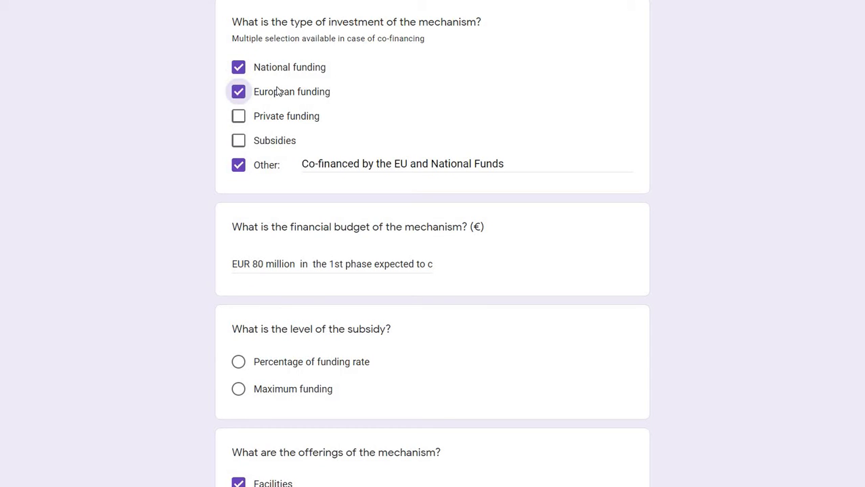
left_click(238, 117)
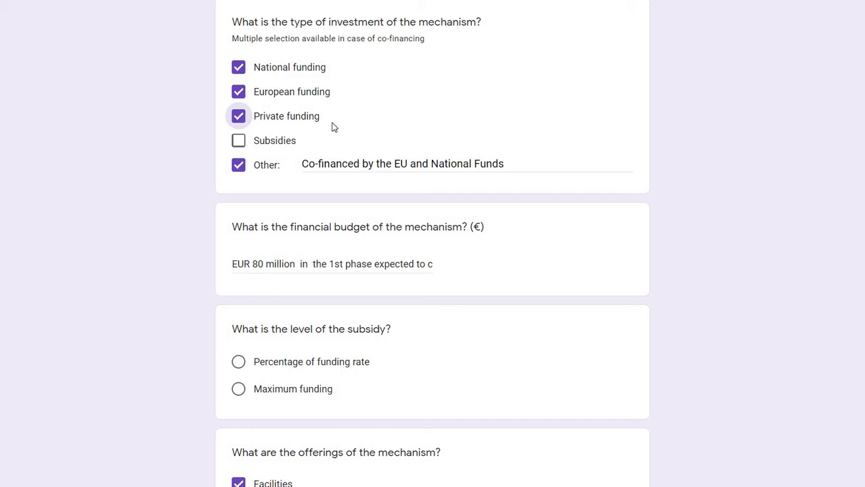
Step: Deselect Private funding, European funding and National funding in the type of investment question
left_click(238, 116)
left_click(239, 91)
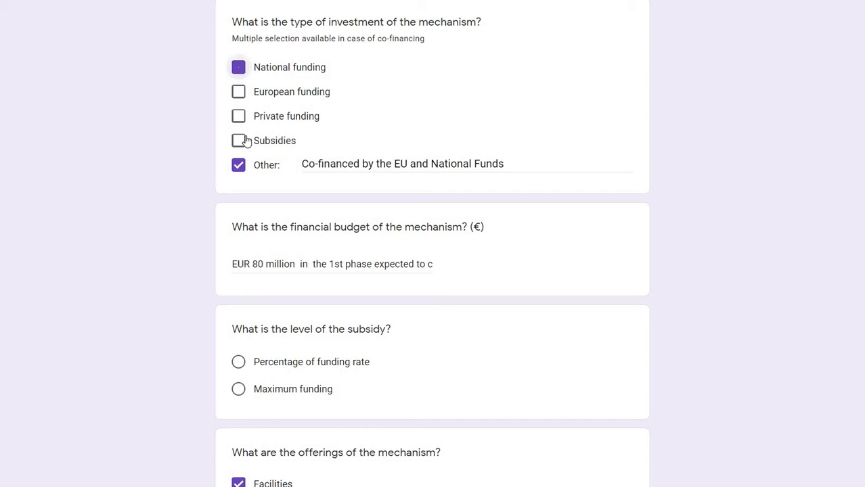
left_click(238, 67)
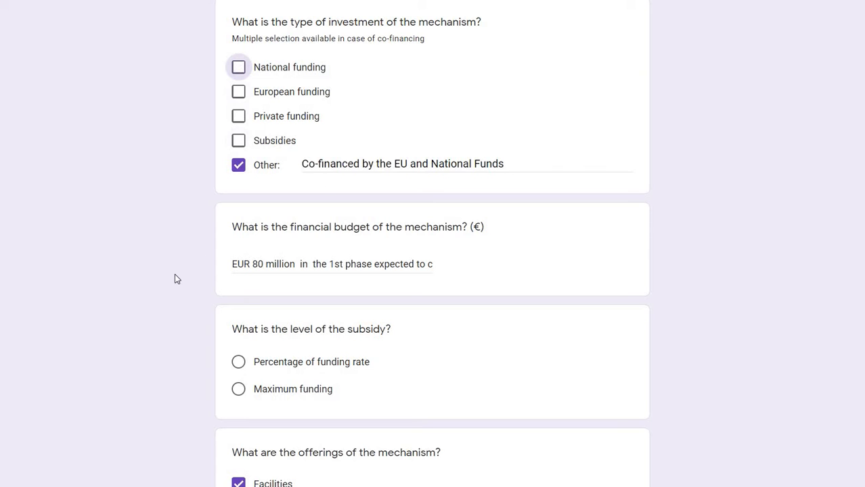
Step: Check the full financial budget answer, the subsidy level and the offerings, and continue to the form's next section
scroll(206, 242, "down", 1)
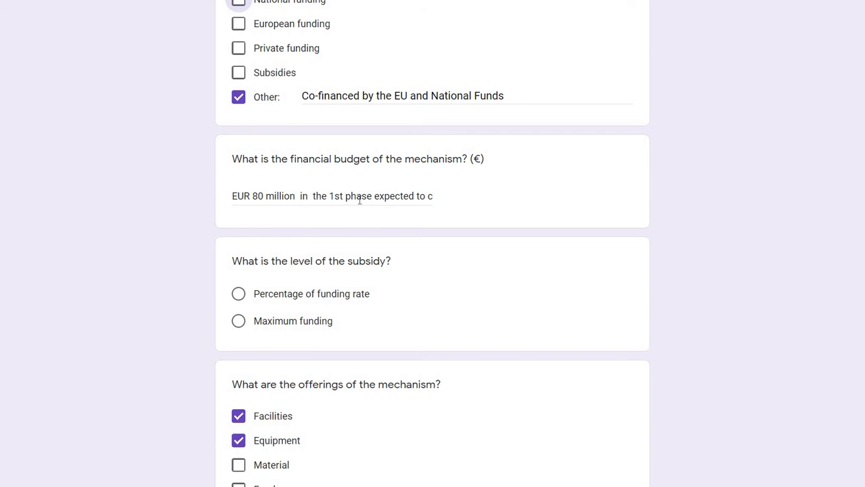
left_click_drag(359, 199, 479, 200)
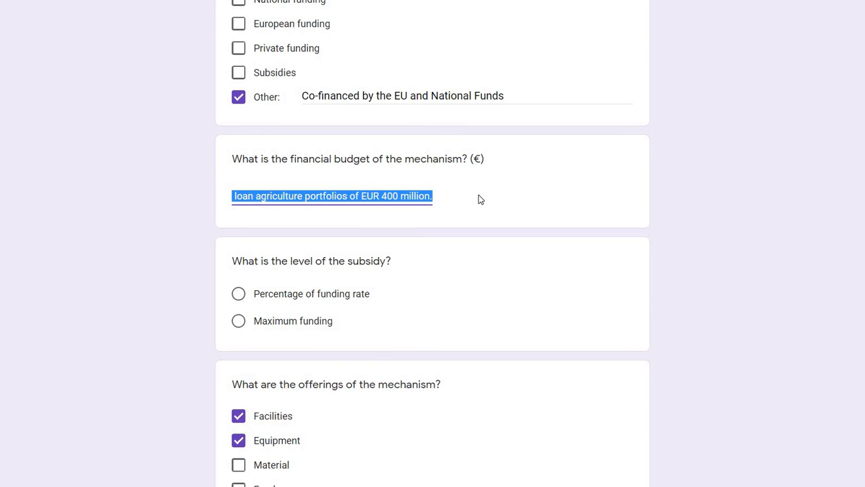
left_click(180, 271)
scroll(203, 251, "down", 1)
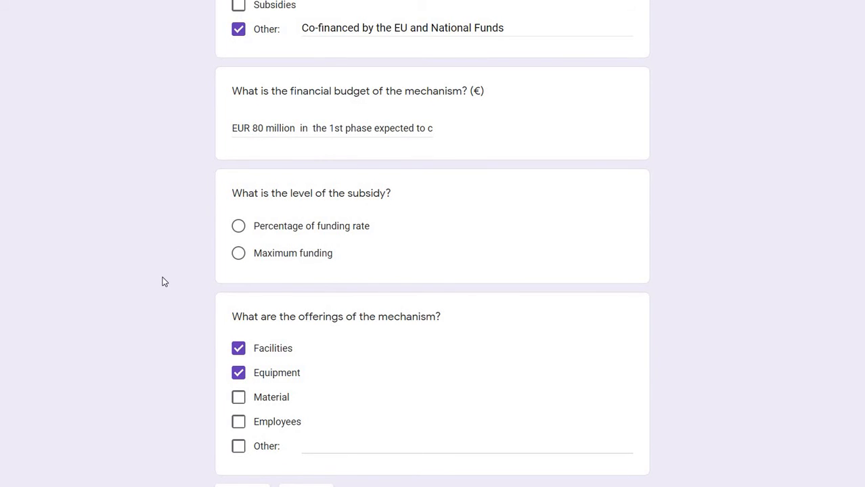
scroll(162, 285, "down", 3)
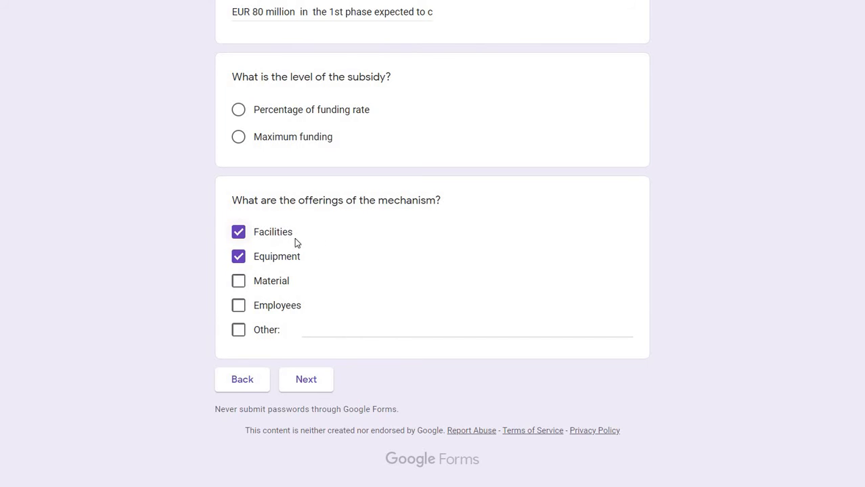
left_click(308, 381)
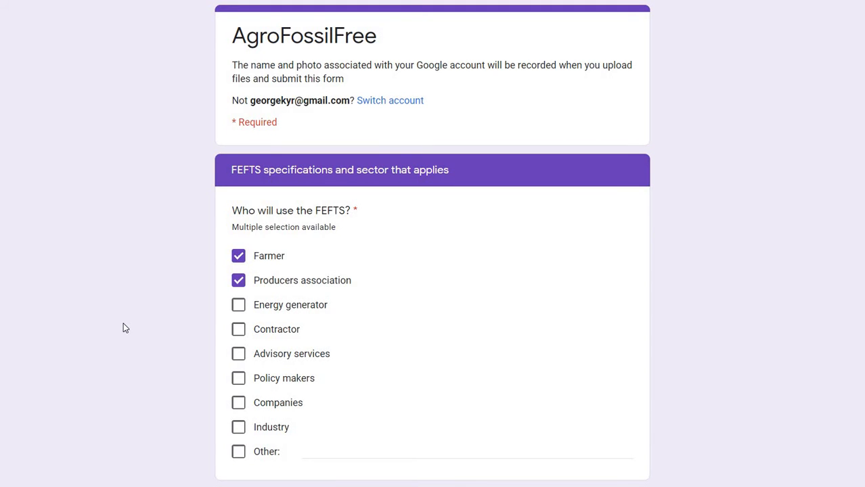
Step: Examine the answers on who will use the FEFTS, its type of technology and the sectors it is used in
scroll(169, 230, "down", 2)
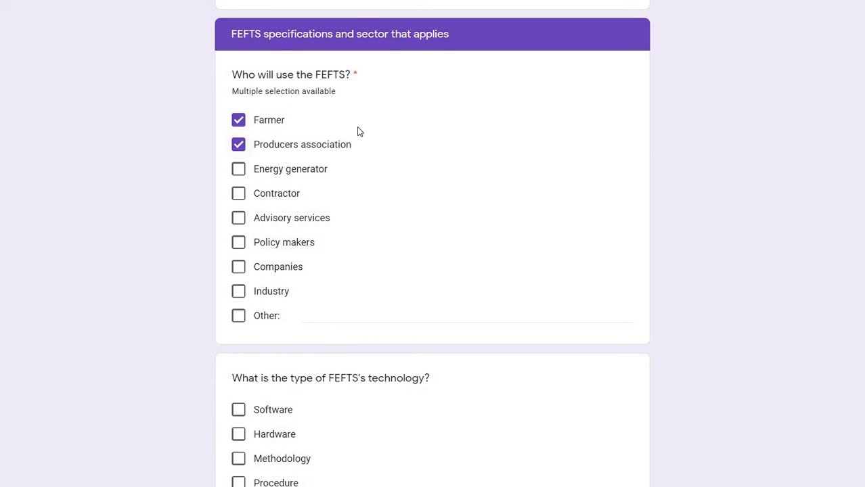
scroll(140, 300, "down", 2)
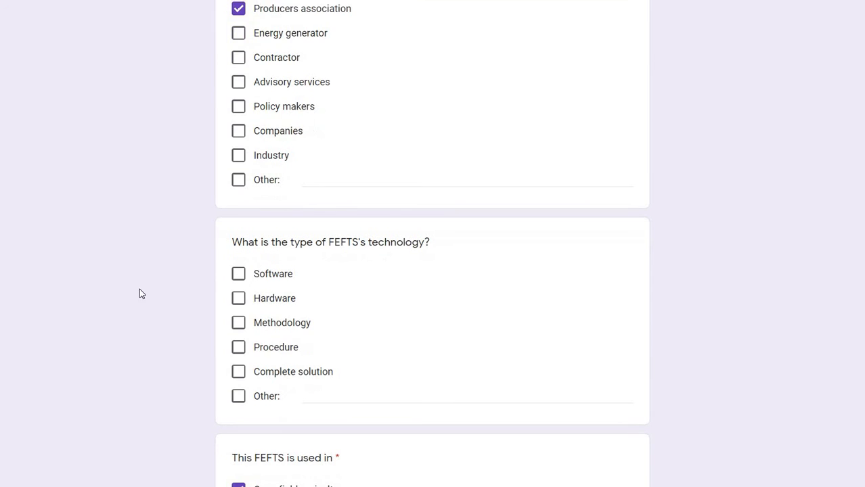
scroll(292, 175, "down", 1)
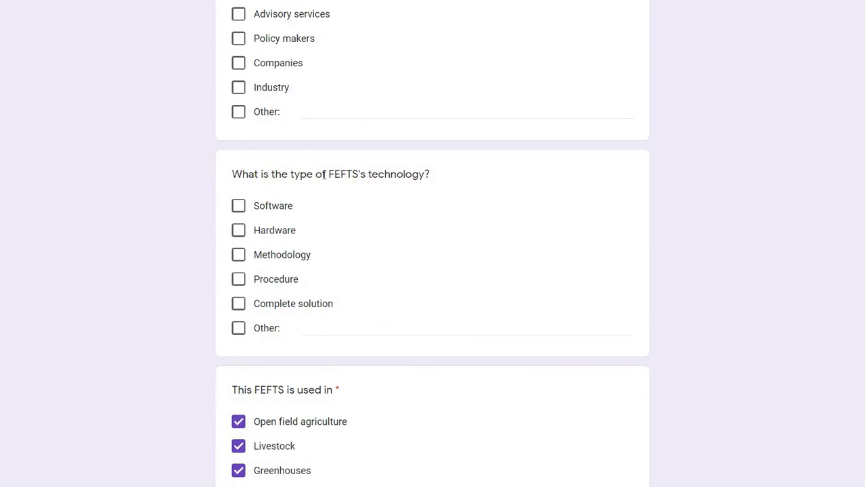
left_click_drag(411, 175, 231, 175)
left_click_drag(366, 175, 315, 174)
scroll(184, 264, "down", 1)
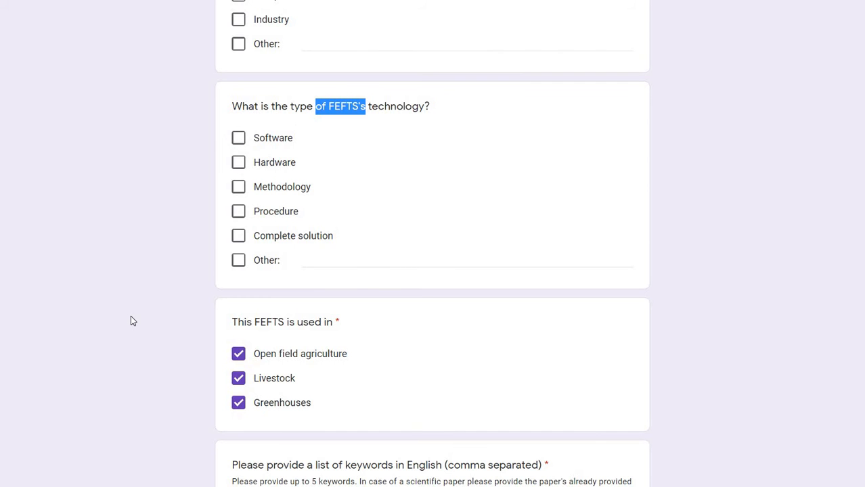
scroll(133, 322, "down", 3)
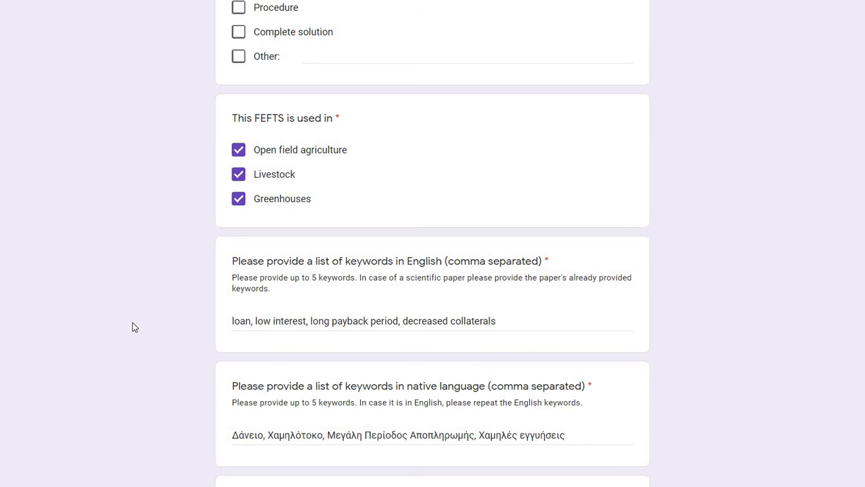
Step: Review the English and native-language keywords, the image, audio-visual and PDF file questions, and the official website link
scroll(176, 177, "down", 2)
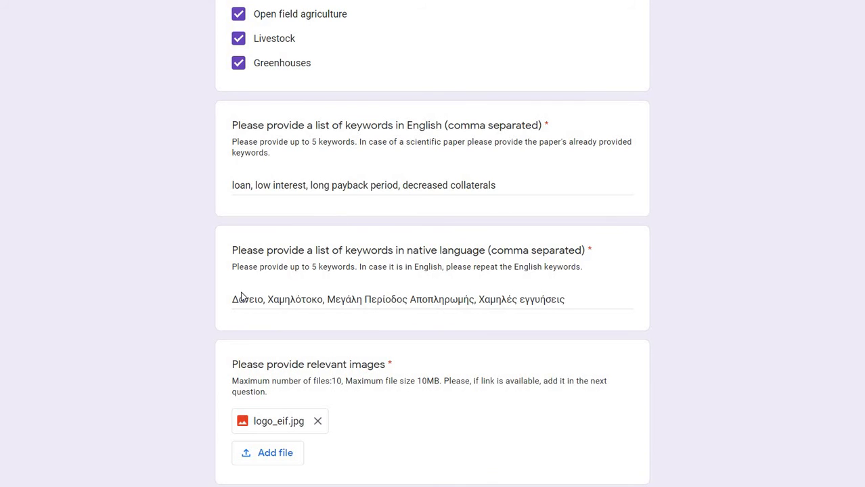
scroll(224, 303, "down", 2)
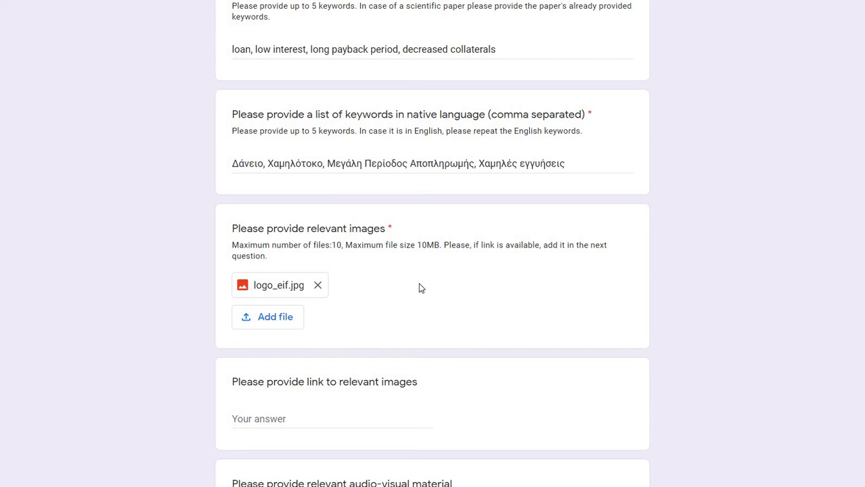
scroll(424, 309, "down", 3)
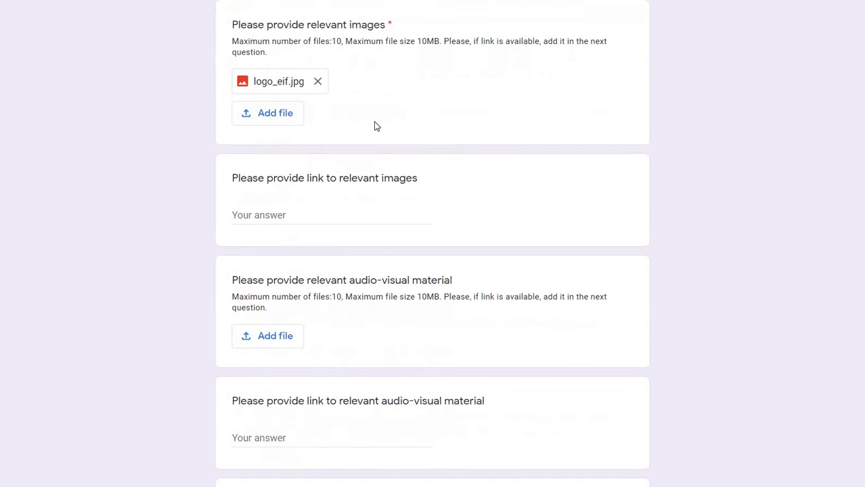
scroll(414, 175, "down", 2)
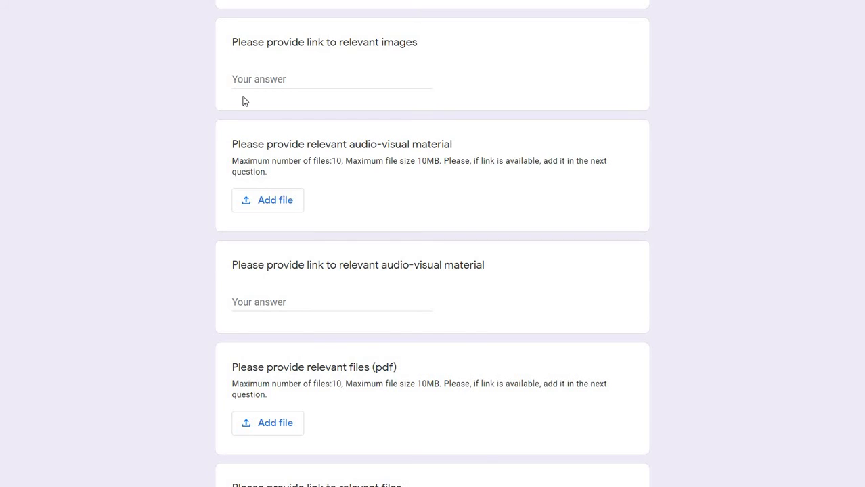
scroll(535, 102, "down", 2)
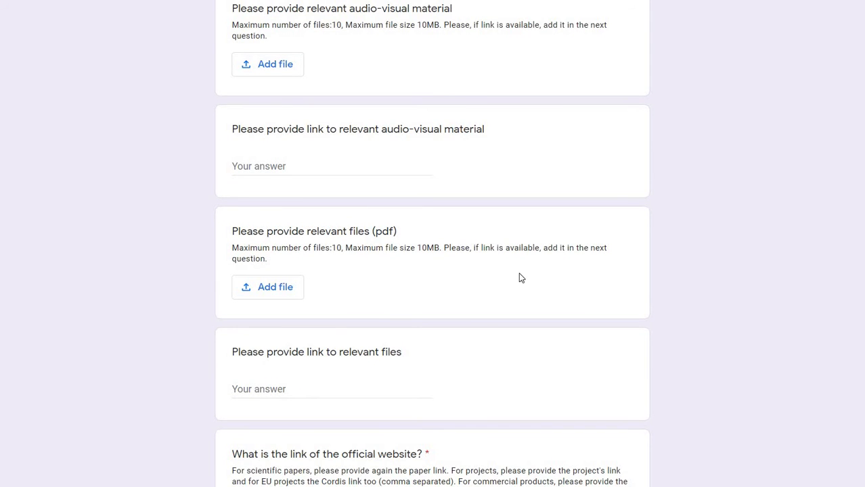
scroll(520, 277, "down", 1)
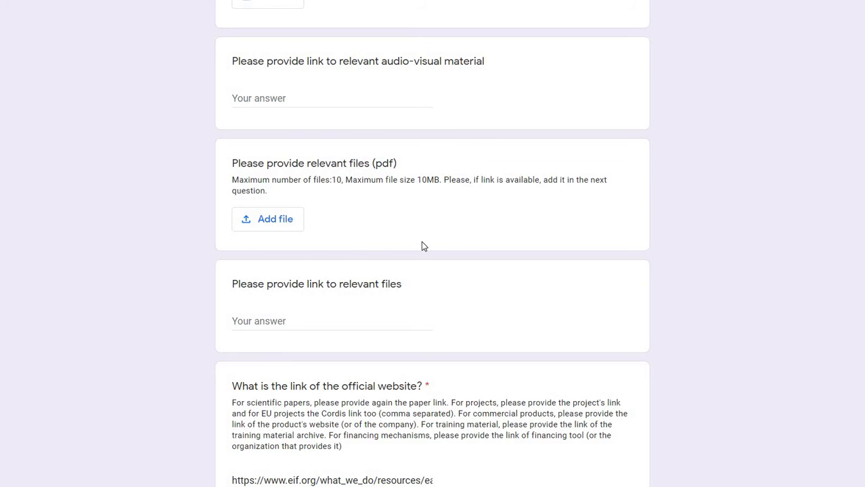
scroll(452, 282, "down", 1)
scroll(428, 286, "down", 4)
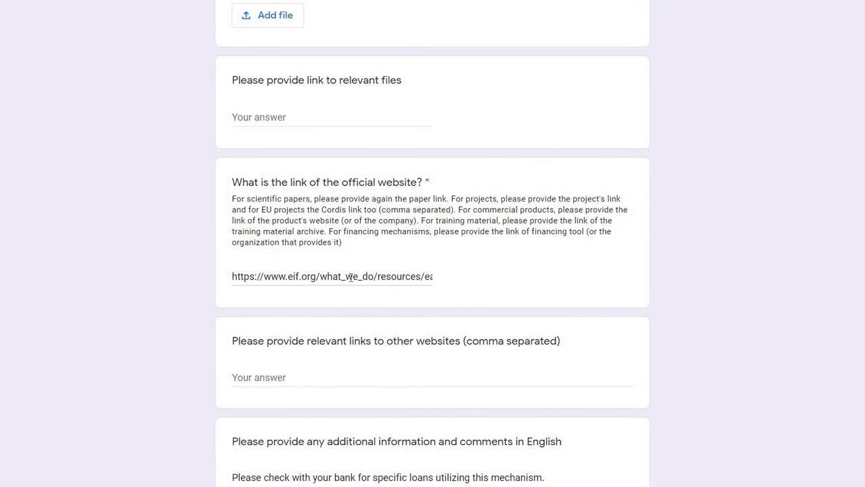
Step: Review the questions on relevant links to other websites and the additional comments in English and native language
scroll(134, 366, "down", 1)
scroll(135, 366, "down", 3)
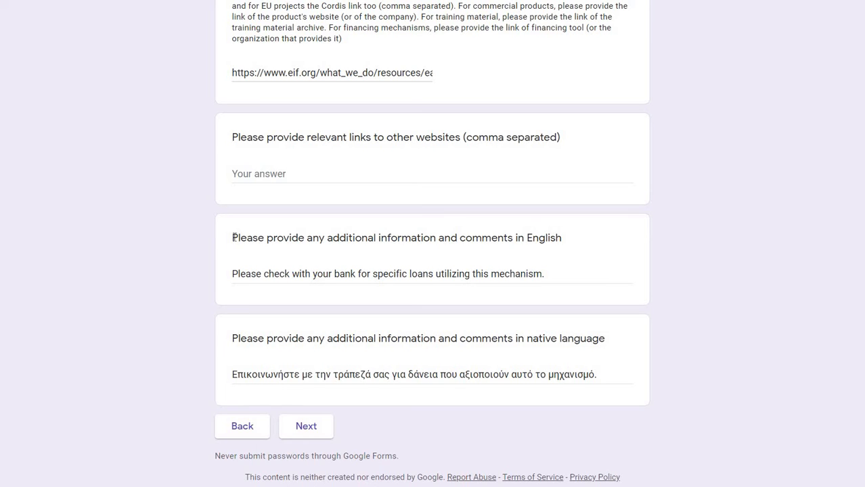
left_click_drag(231, 238, 374, 238)
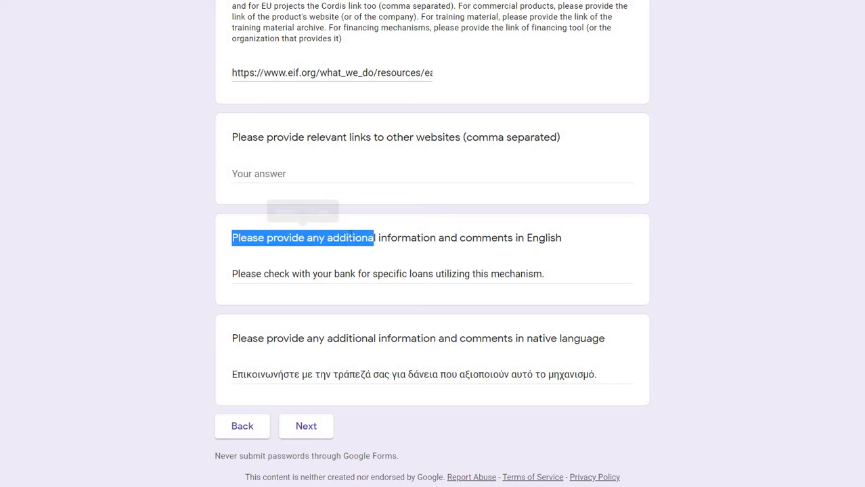
left_click(387, 235)
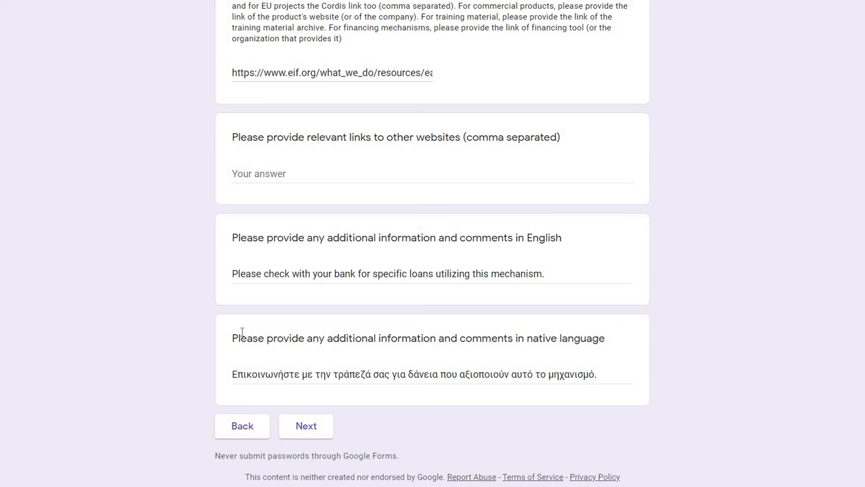
Step: Continue to the FEFTS application field section, check the agricultural application answer, and proceed to the General assessment
left_click(302, 427)
scroll(187, 163, "down", 3)
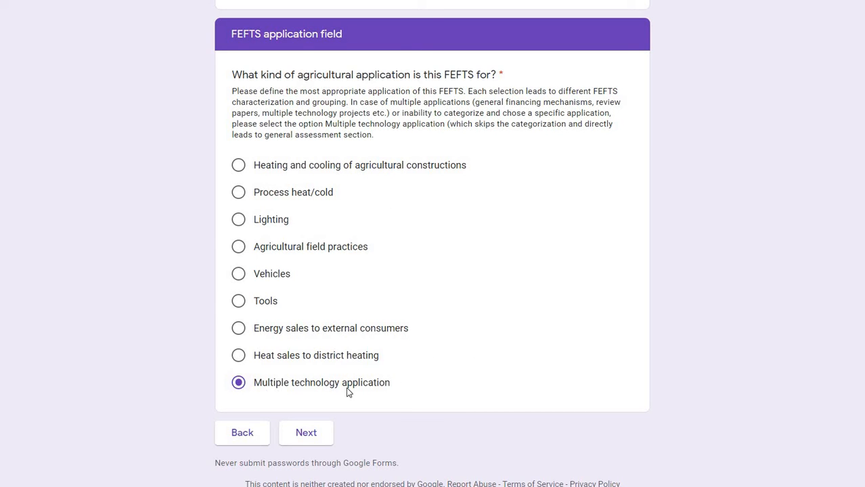
left_click(308, 434)
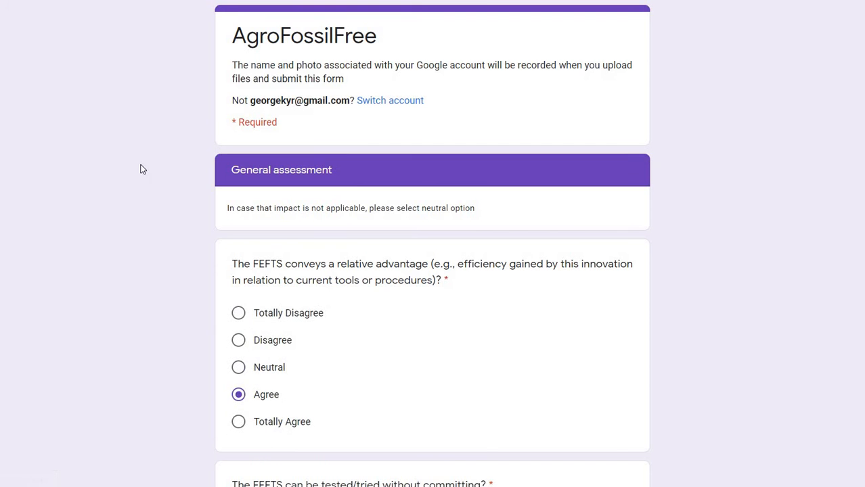
Step: Read the General assessment note on choosing the neutral option when an impact is not applicable
scroll(142, 169, "down", 2)
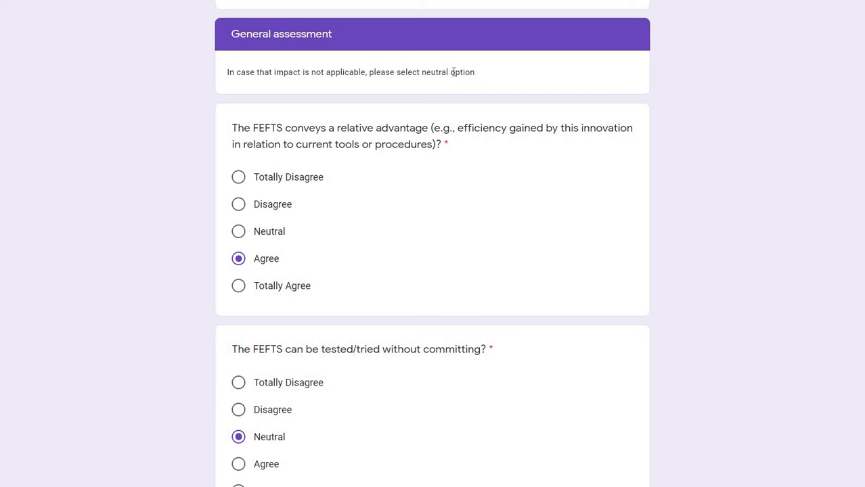
left_click_drag(502, 79, 240, 81)
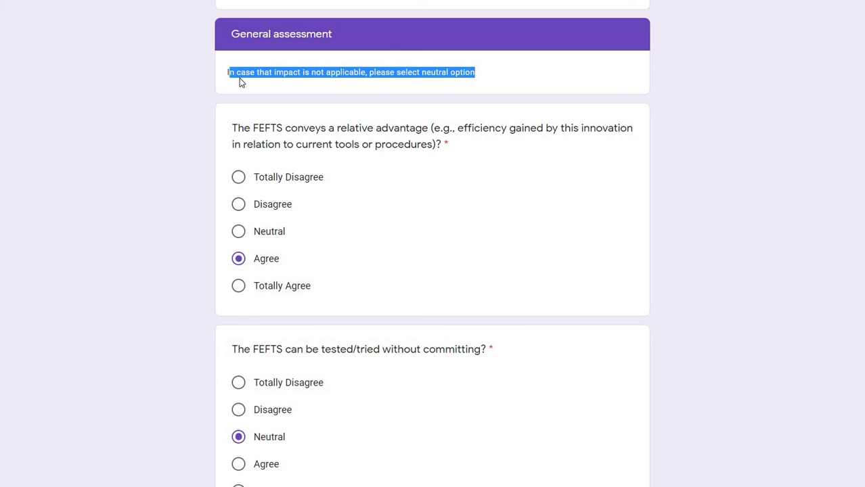
left_click(268, 84)
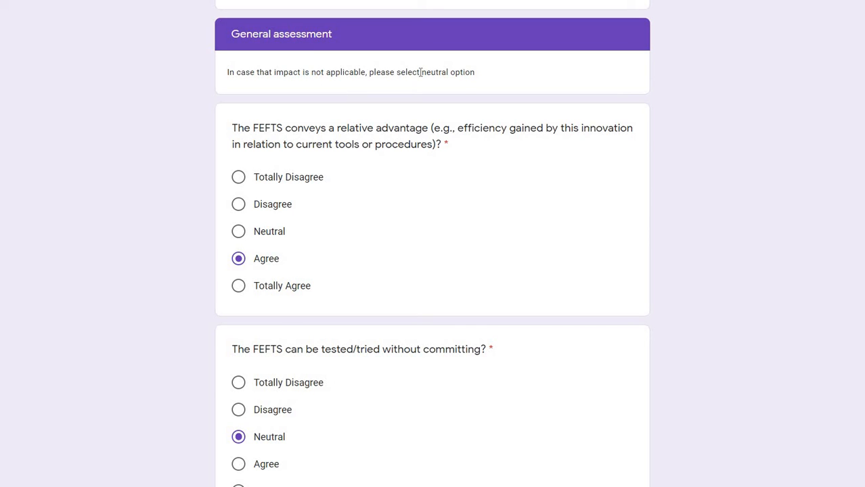
left_click_drag(421, 71, 457, 80)
left_click(473, 75)
Step: Check the General assessment answers on relative advantage, testing without committing and observable effects, and continue to the Environmental assessment
scroll(352, 251, "down", 1)
scroll(348, 324, "down", 1)
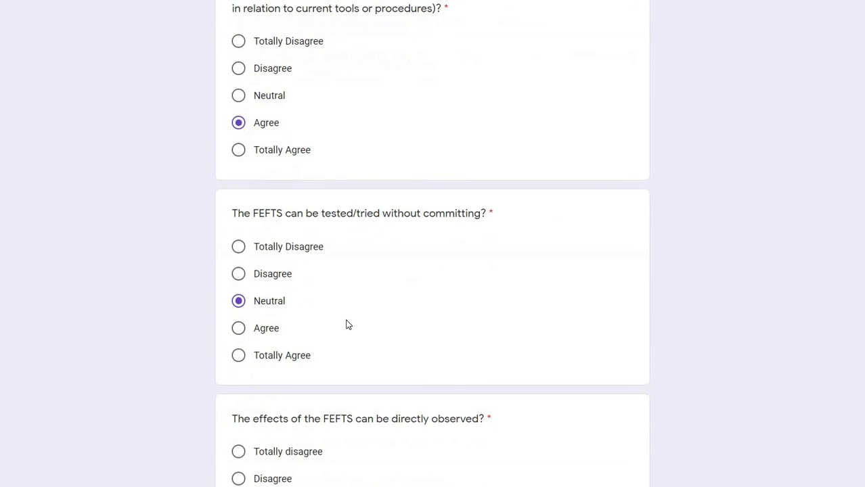
scroll(274, 173, "down", 1)
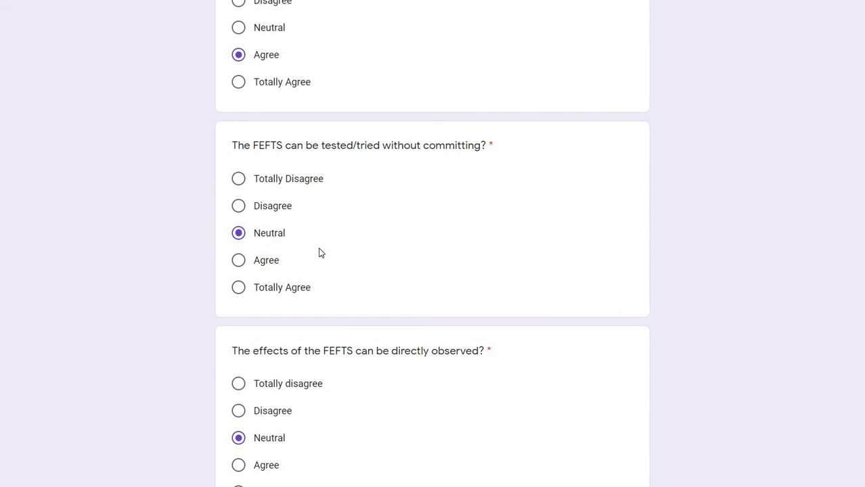
scroll(494, 73, "up", 3)
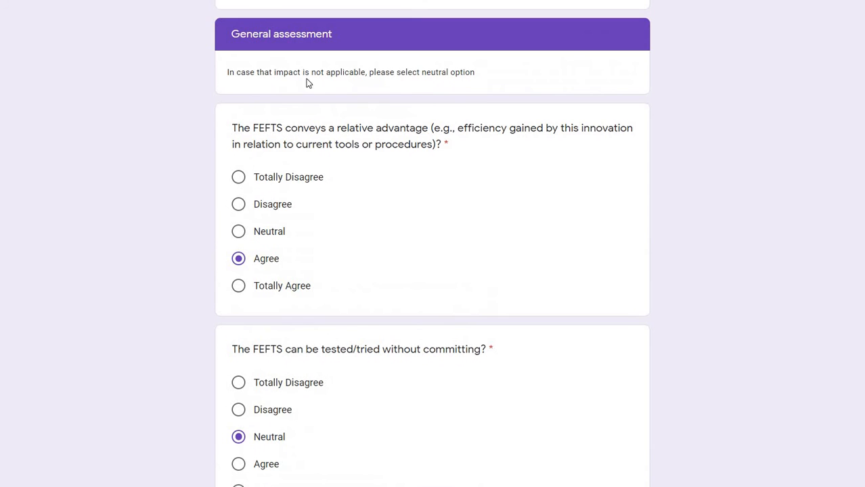
left_click_drag(228, 82, 437, 327)
left_click(396, 285)
scroll(392, 305, "down", 3)
scroll(389, 307, "down", 3)
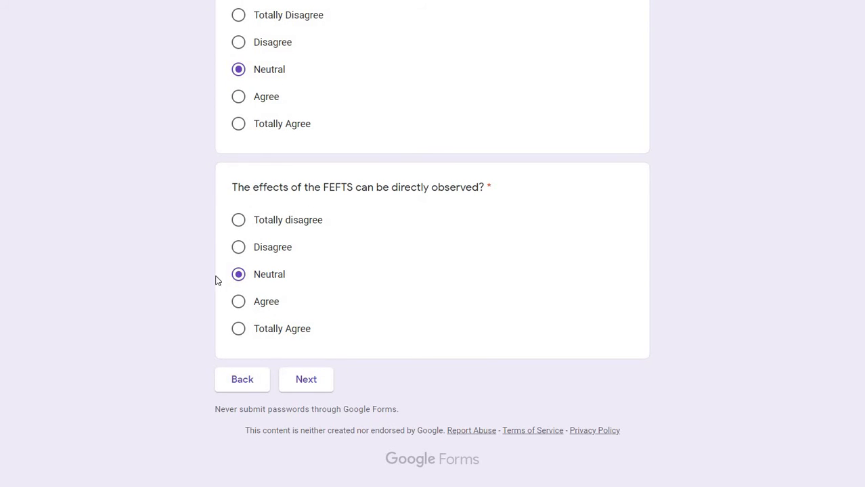
left_click(315, 391)
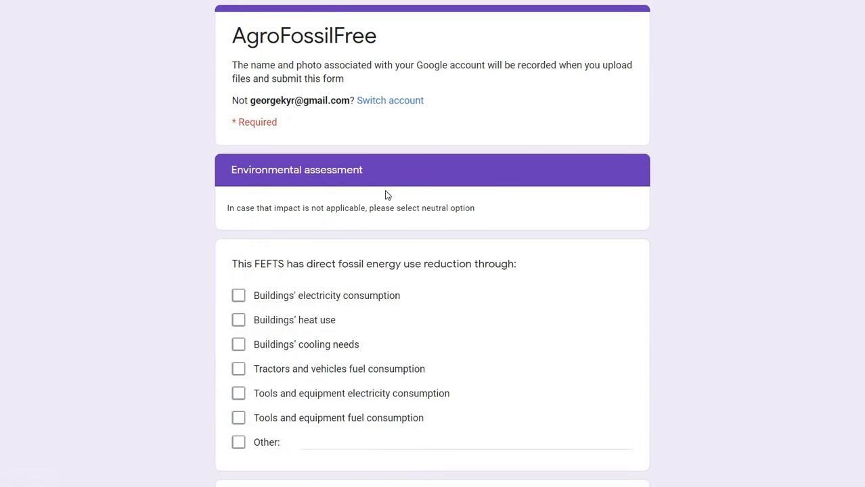
Step: Check the direct and indirect fossil energy reduction and GHG emissions questions, and continue to the Socioeconomic assessment
scroll(358, 95, "down", 2)
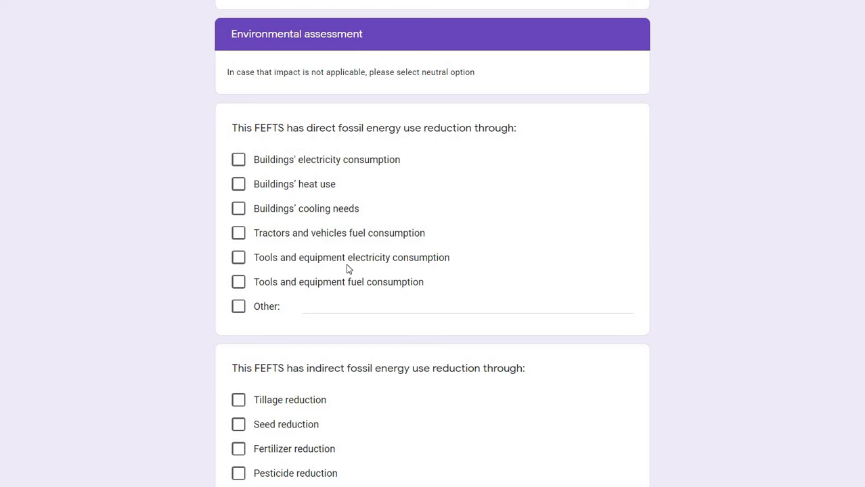
scroll(228, 249, "down", 2)
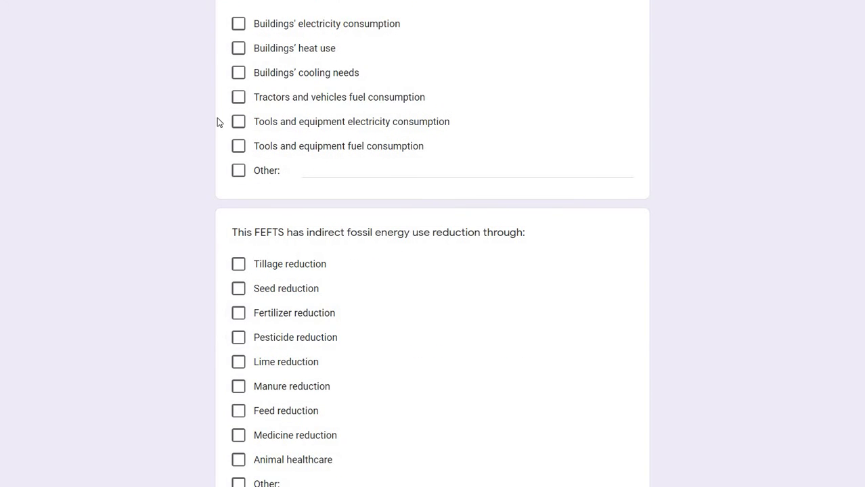
scroll(279, 386, "down", 2)
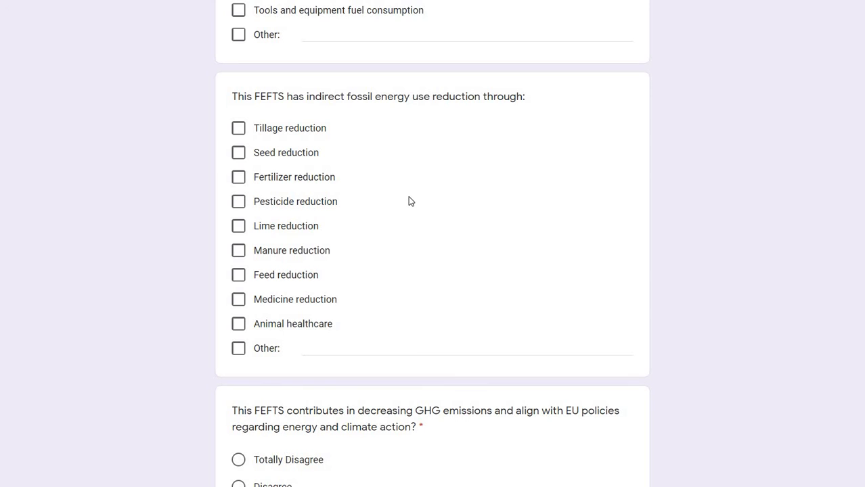
scroll(388, 299, "down", 3)
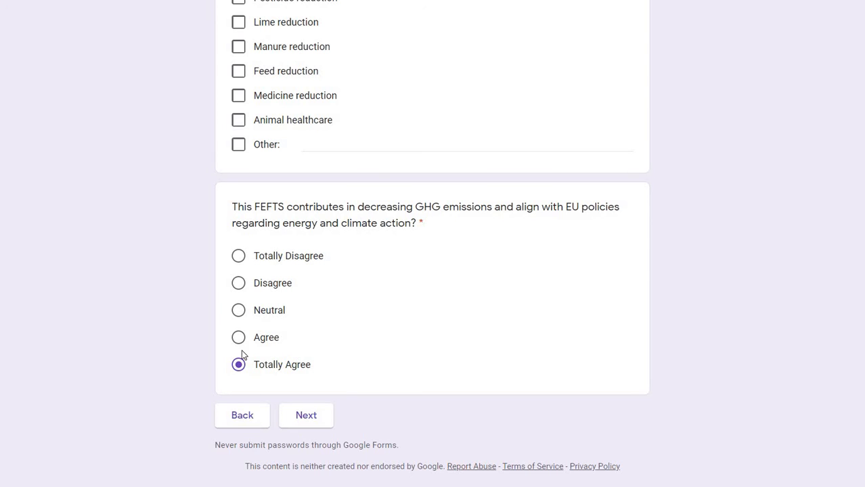
left_click(307, 417)
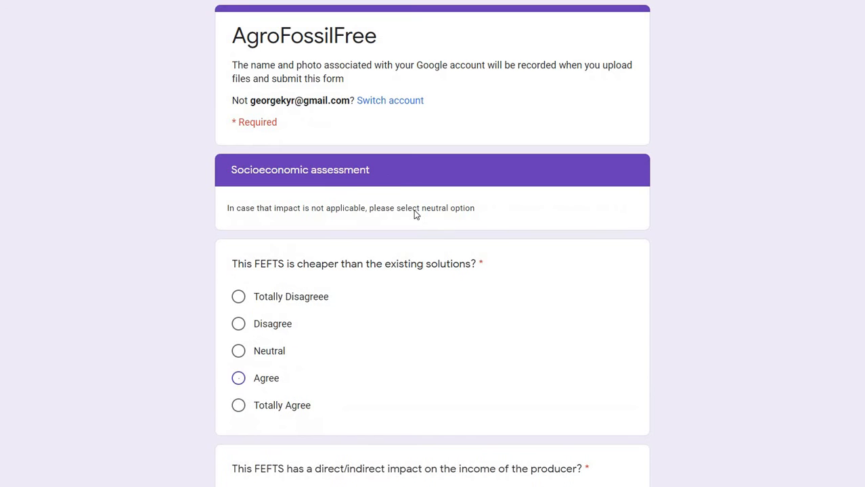
Step: Review the Socioeconomic assessment answers on cost, producer income, life expectancy and local economy development
scroll(394, 191, "down", 2)
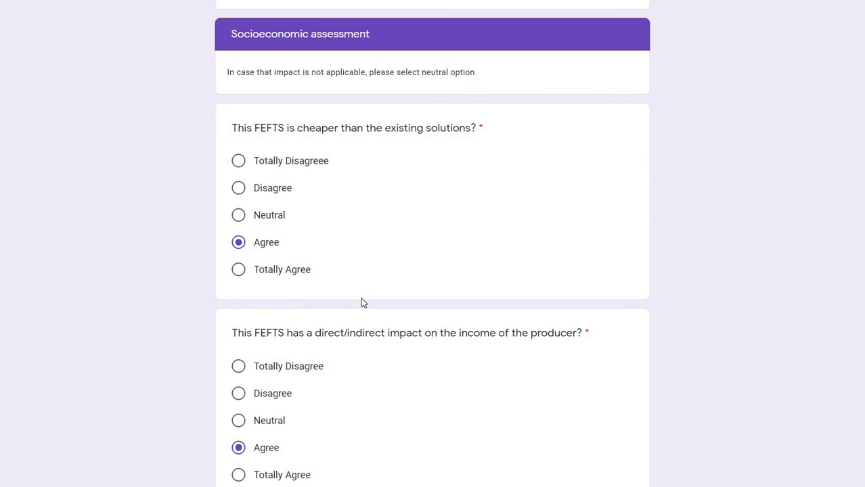
scroll(366, 288, "down", 4)
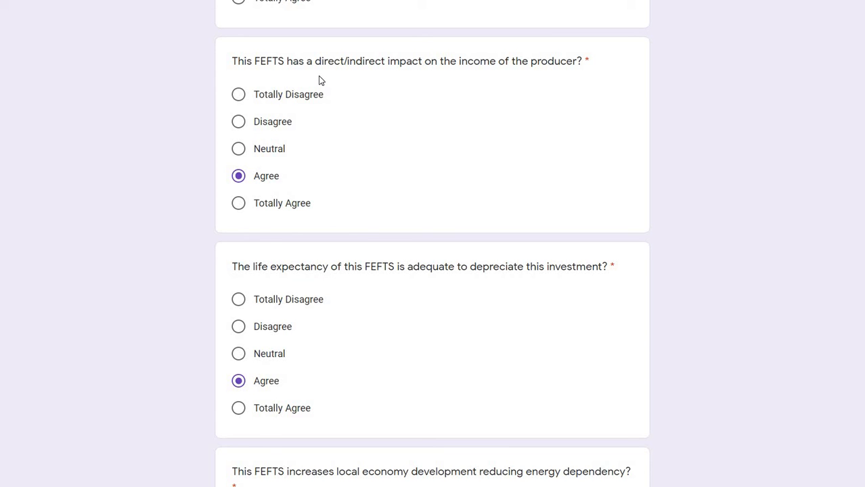
scroll(247, 167, "down", 2)
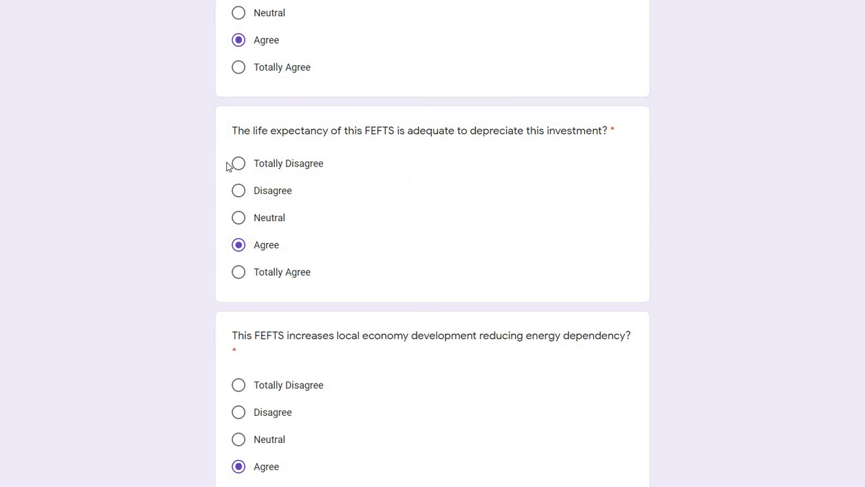
scroll(303, 185, "down", 1)
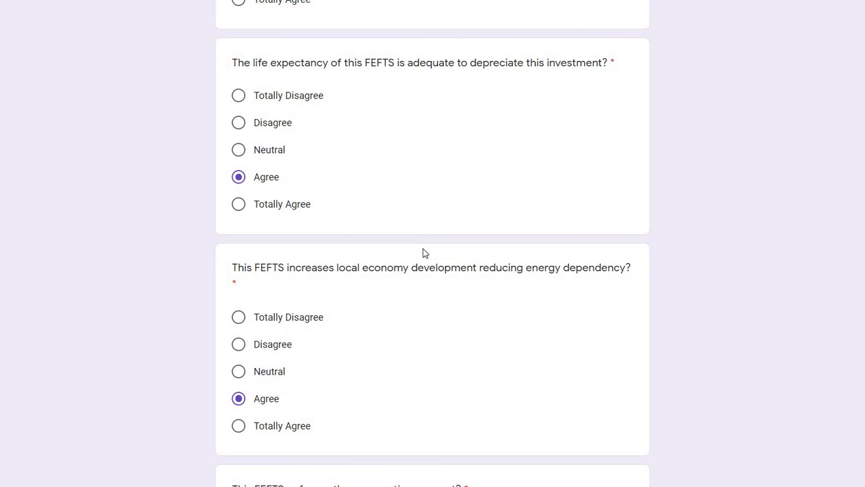
scroll(431, 252, "down", 2)
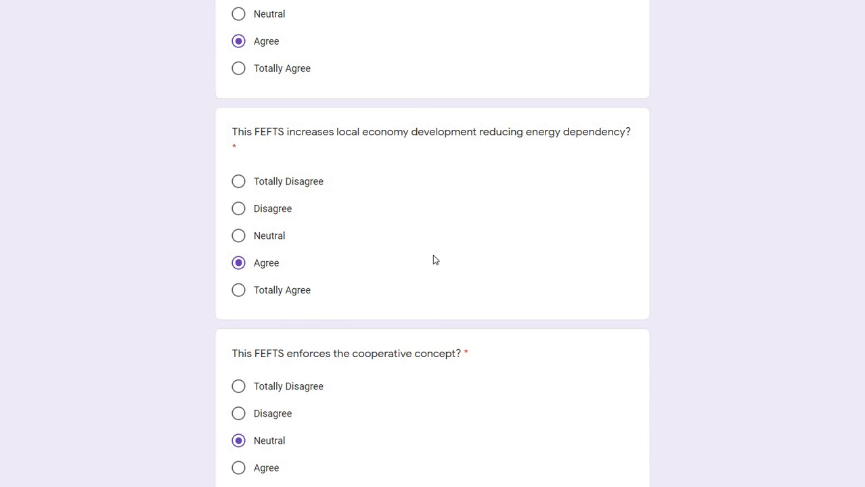
Step: Review the answers on the cooperative concept, farmers' fatigue, rural standard of living and adoption of EU policies
scroll(426, 254, "down", 3)
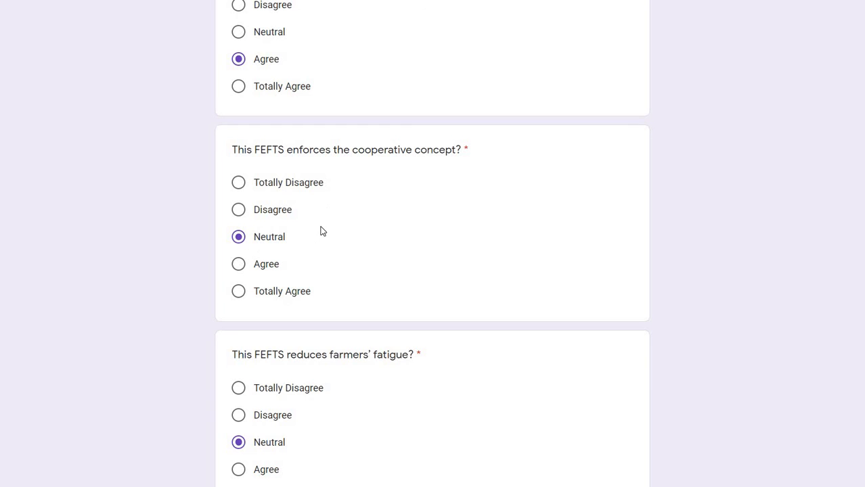
scroll(330, 259, "down", 2)
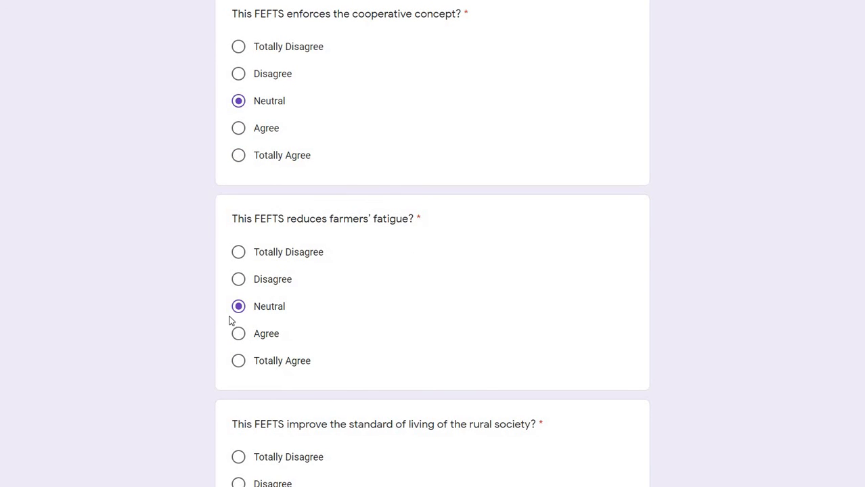
scroll(455, 292, "down", 2)
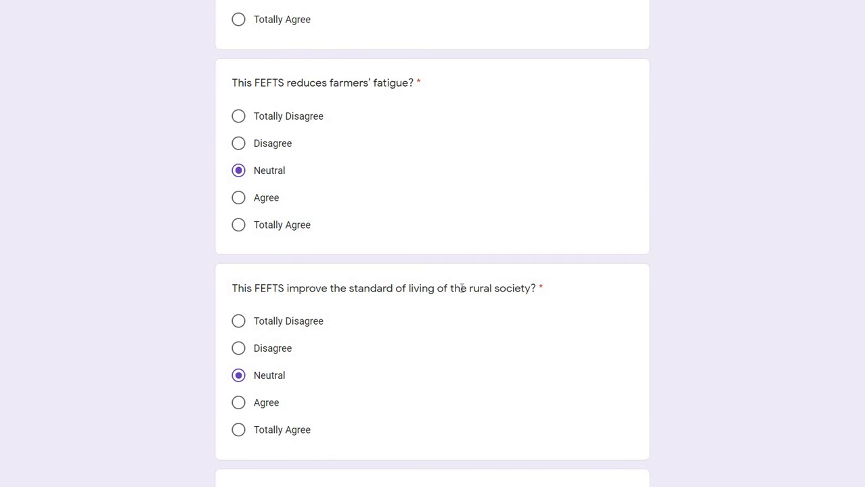
scroll(462, 291, "down", 2)
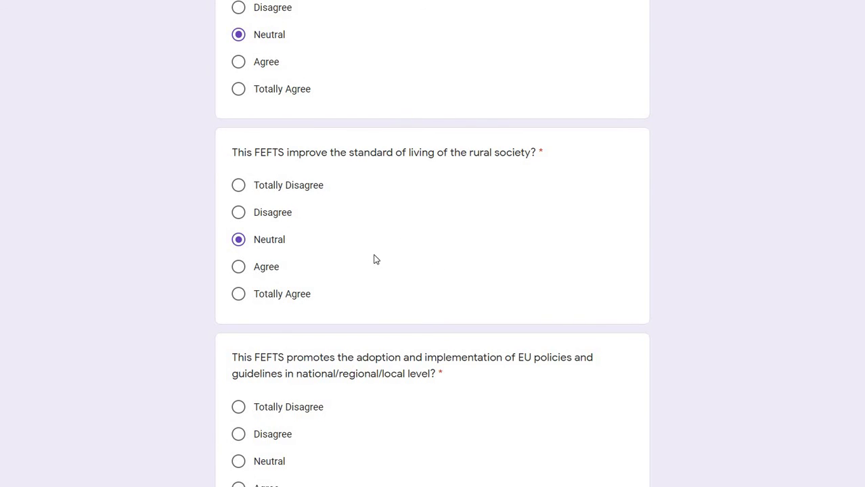
scroll(371, 308, "down", 2)
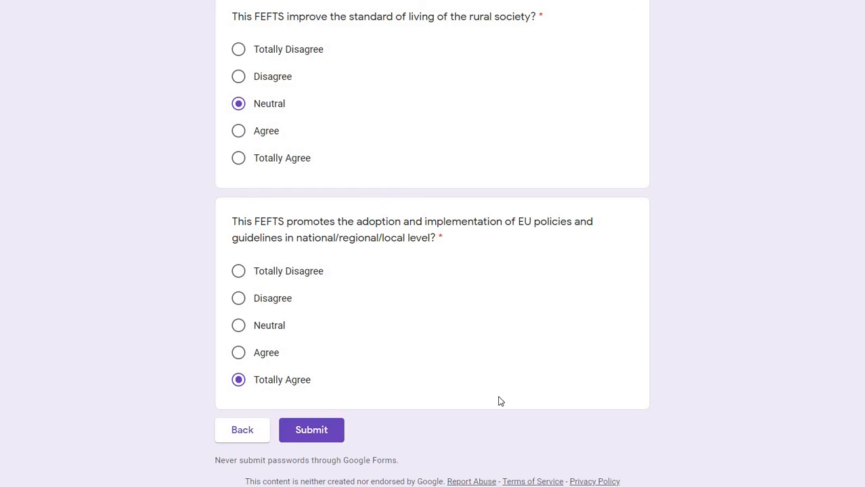
Step: Go back through the Environmental and General assessments to the agricultural application question
left_click(326, 432)
left_click(235, 442)
scroll(170, 403, "down", 4)
scroll(173, 409, "down", 5)
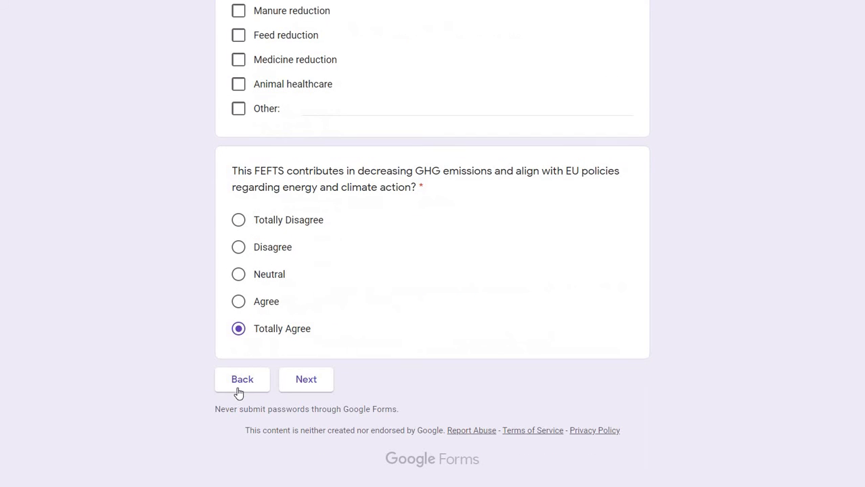
left_click(237, 391)
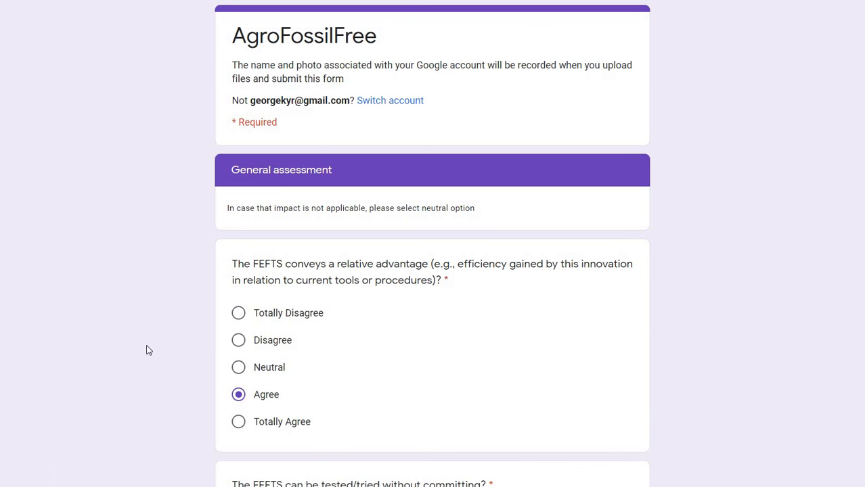
scroll(145, 350, "down", 6)
scroll(102, 345, "down", 2)
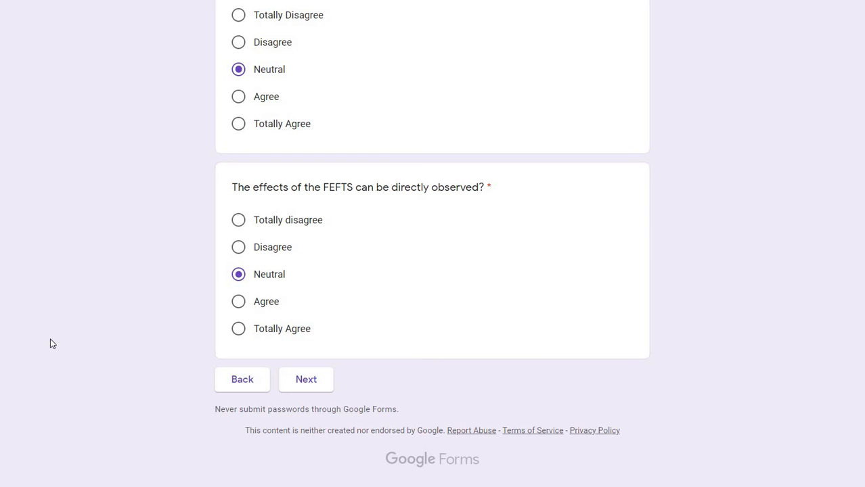
left_click(220, 386)
scroll(313, 390, "down", 3)
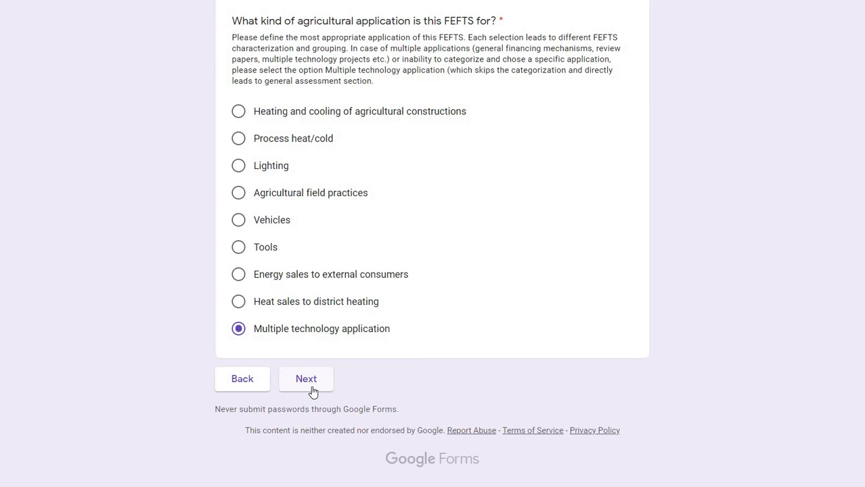
Step: Advance again from the agricultural application question through the General and Environmental assessments to the Socioeconomic assessment
left_click(313, 392)
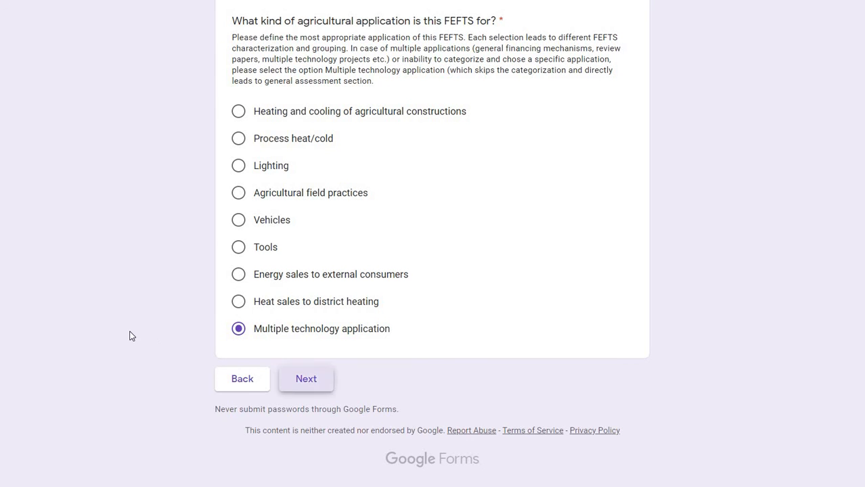
scroll(293, 391, "down", 5)
left_click(289, 387)
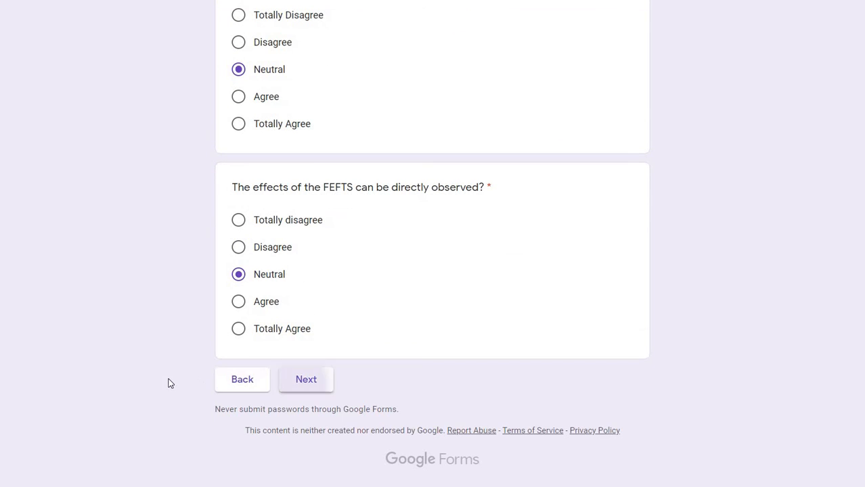
scroll(313, 416, "down", 5)
left_click(312, 417)
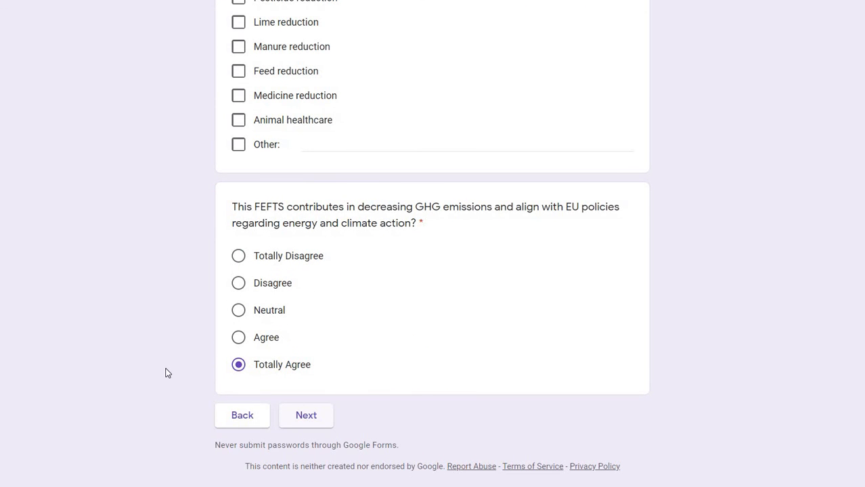
Step: Go to the end of the Socioeconomic assessment and submit the form
scroll(166, 373, "down", 3)
scroll(166, 374, "down", 20)
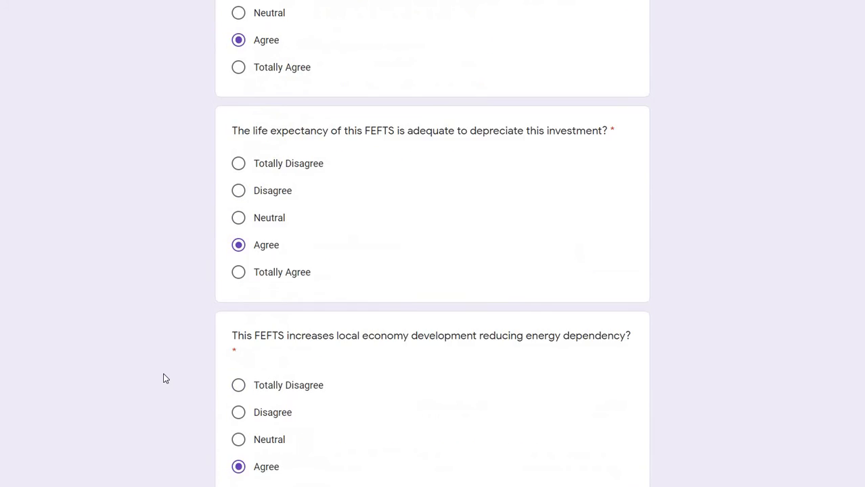
scroll(171, 386, "down", 1)
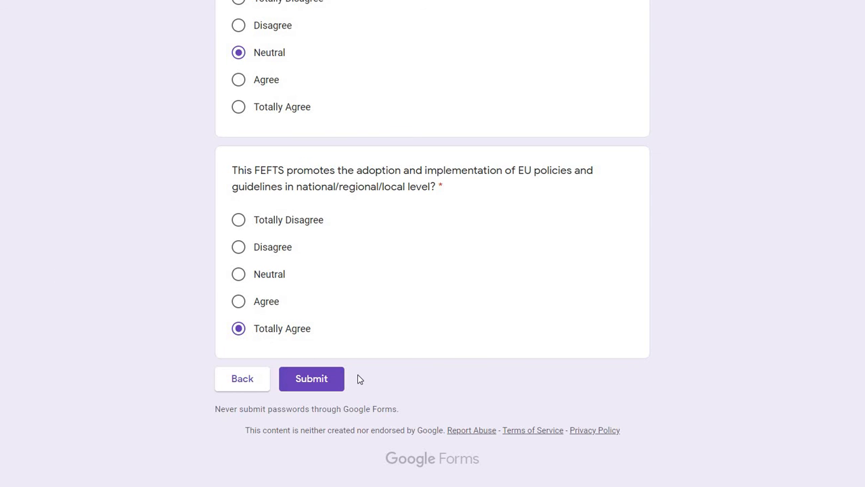
left_click(309, 386)
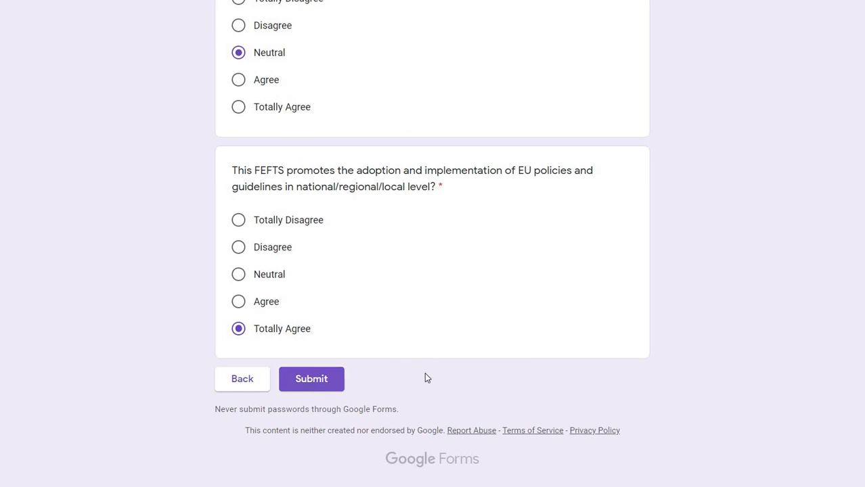